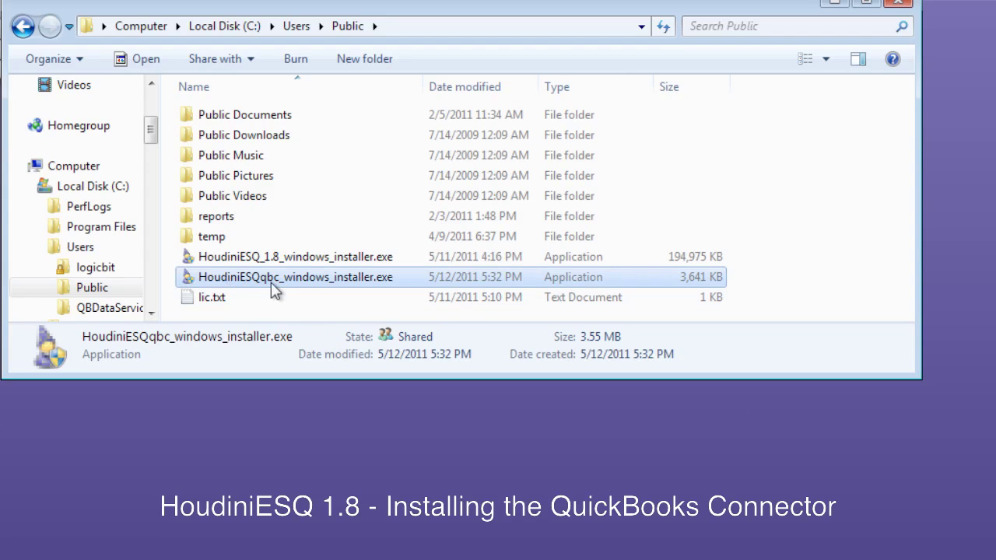
Step: Launch the connector installer, approve it, and keep the default C:\Program Files\HoudiniESQqbc install folder
double_click(316, 280)
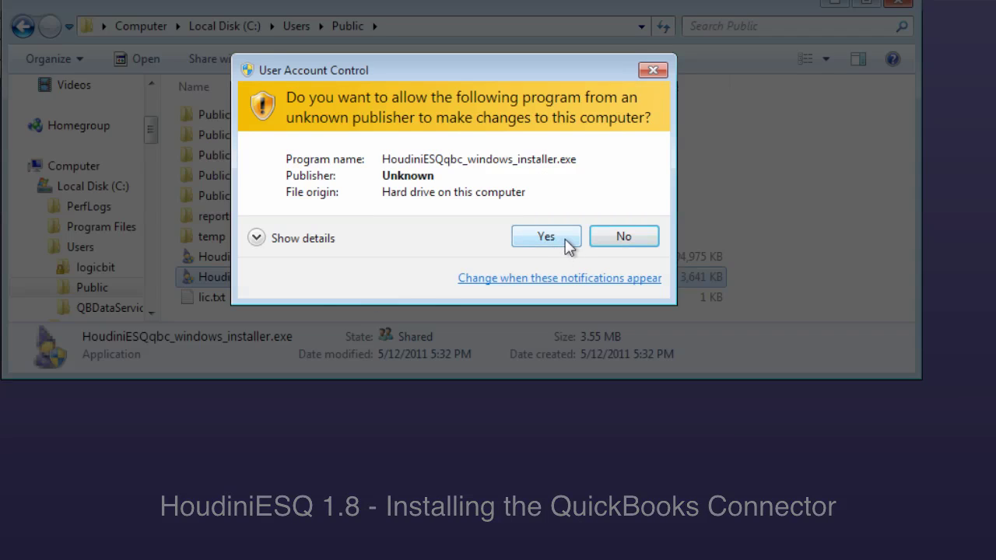
click(566, 239)
click(590, 473)
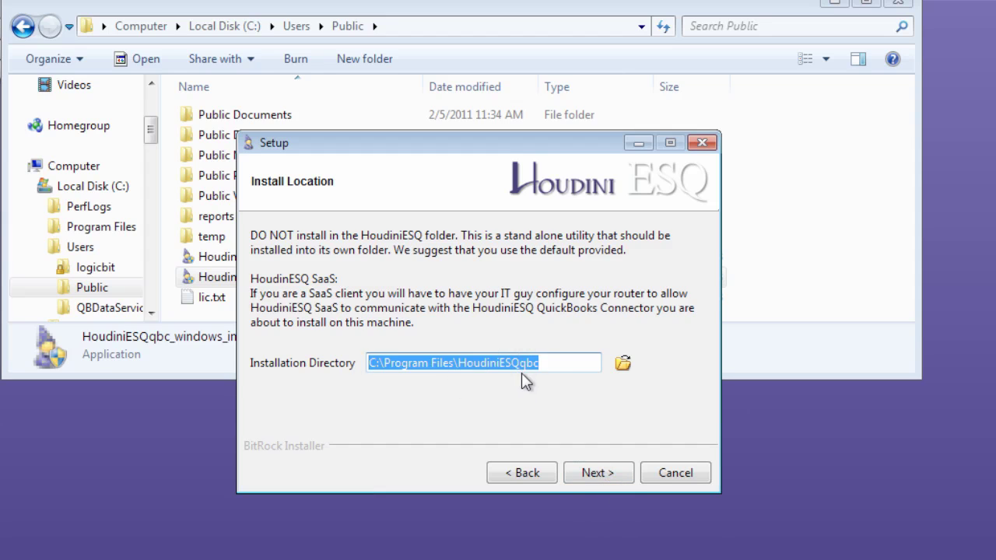
click(596, 476)
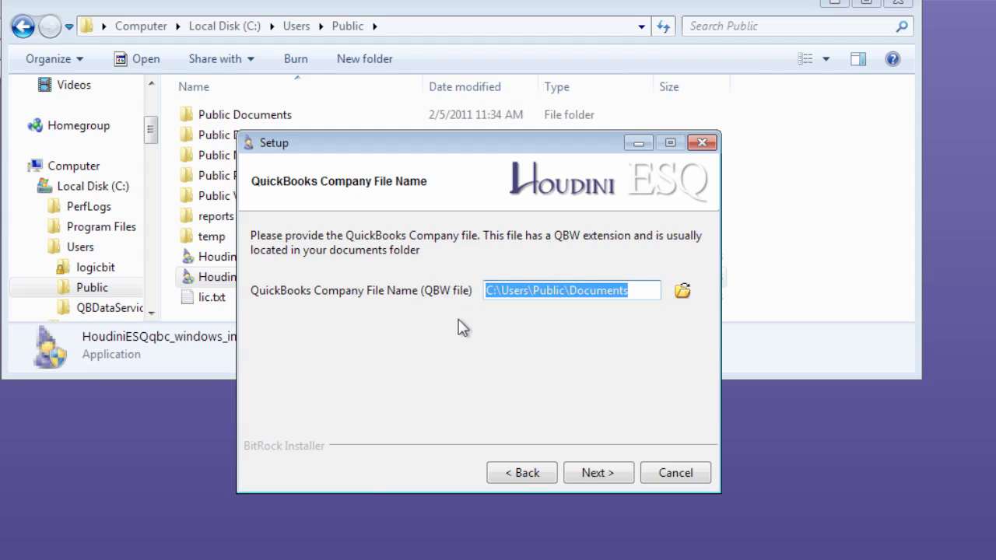
Step: Choose esq.QBW from Company Files as the company file, closing it in QuickBooks when flagged in use
click(684, 292)
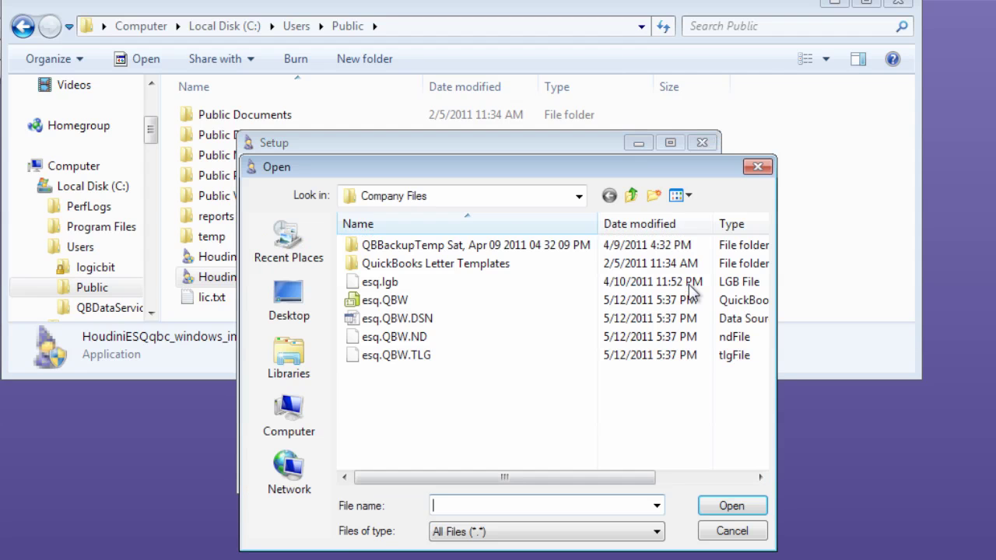
click(380, 301)
click(725, 506)
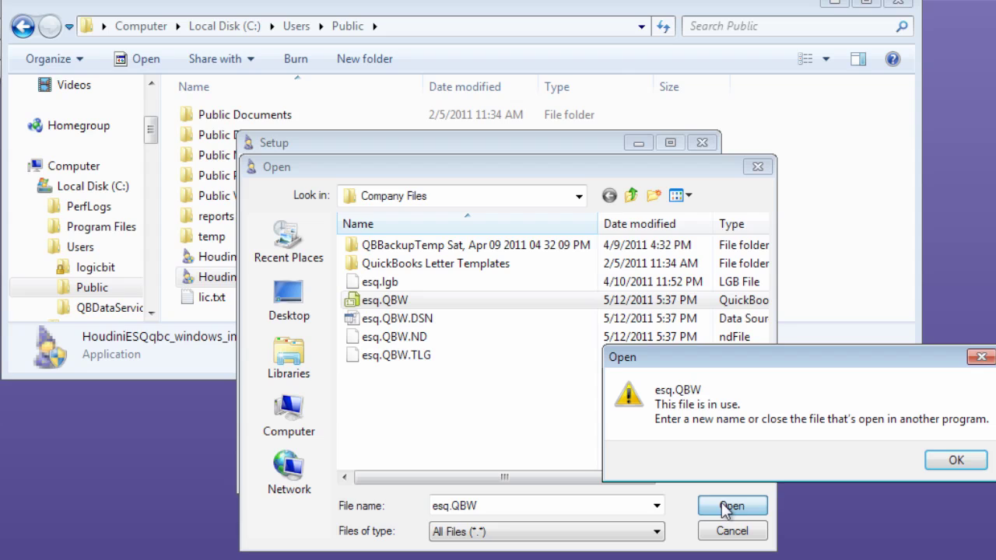
drag(787, 354, 590, 330)
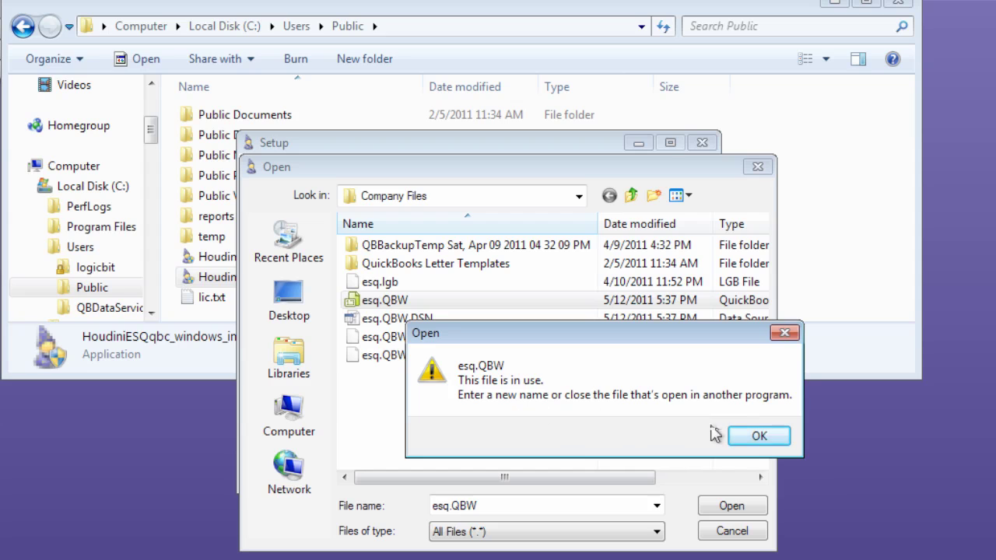
click(755, 436)
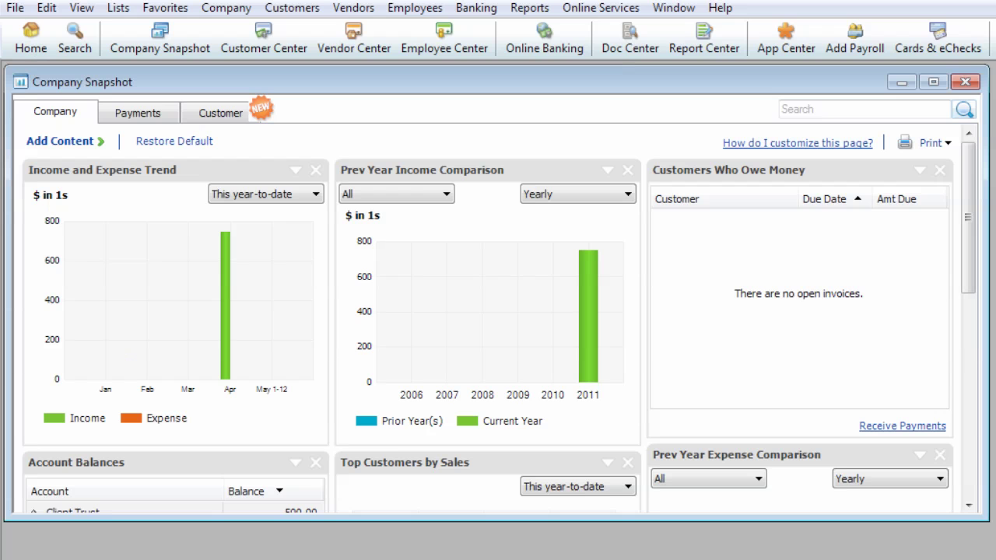
key(Escape)
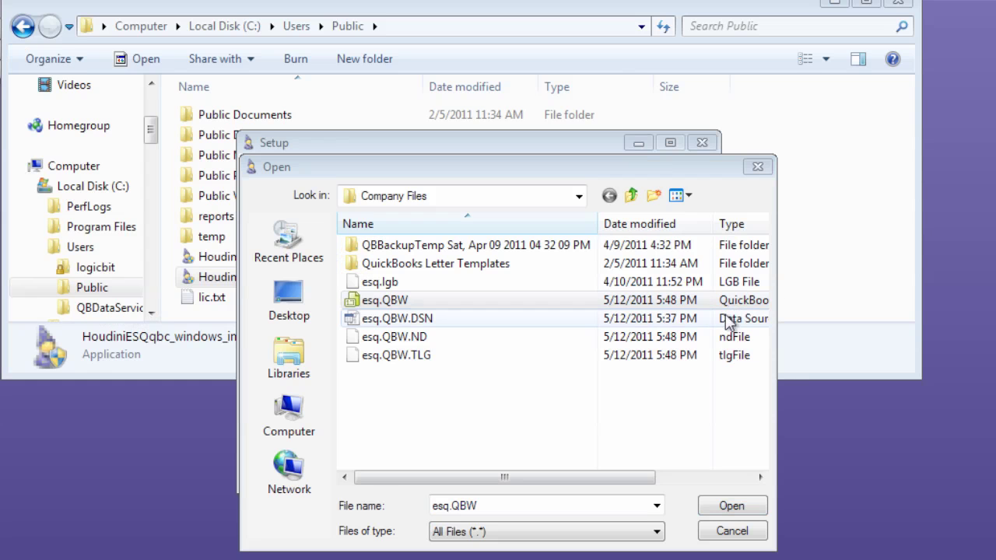
click(743, 508)
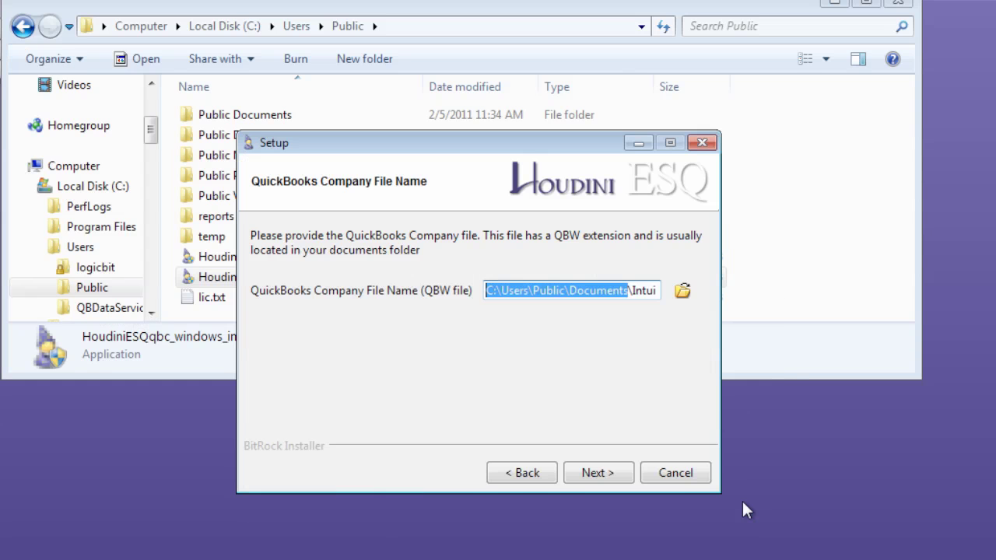
Step: Confirm the esq.QBW company file and advance to the Port page showing HTTP port 2080
click(627, 472)
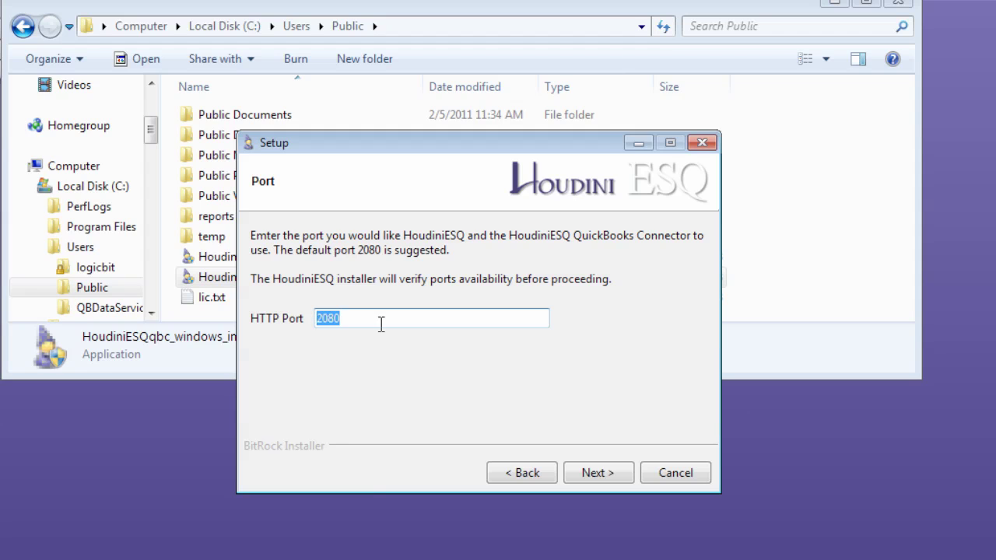
Step: Keep HTTP port 2080, enter and confirm the connector password, and run the installation
click(611, 471)
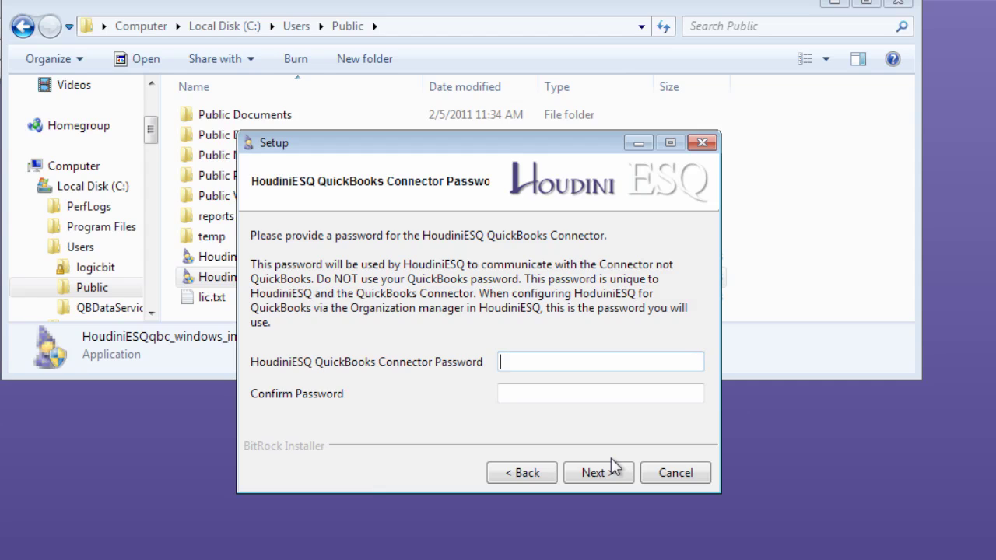
text(**)
key(Tab)
text(**)
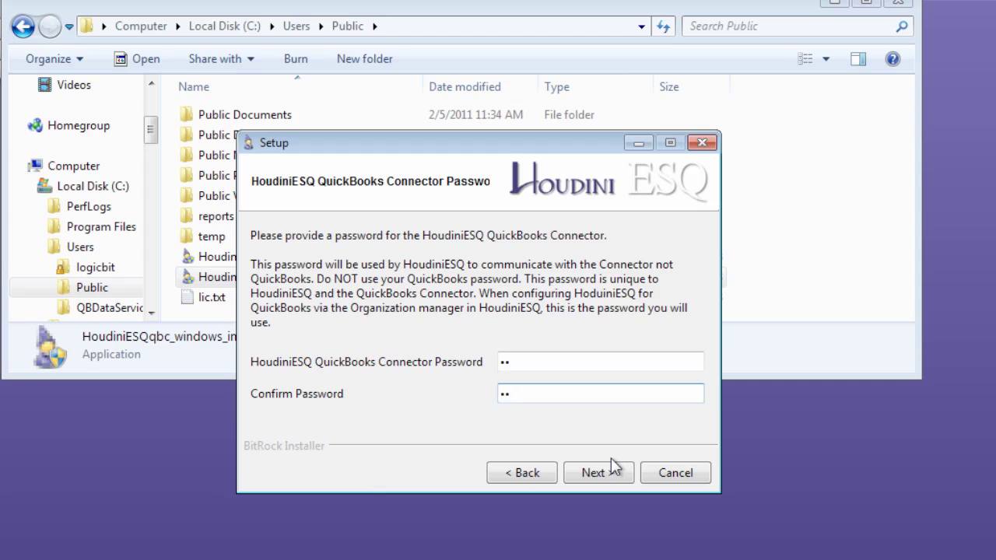
click(608, 473)
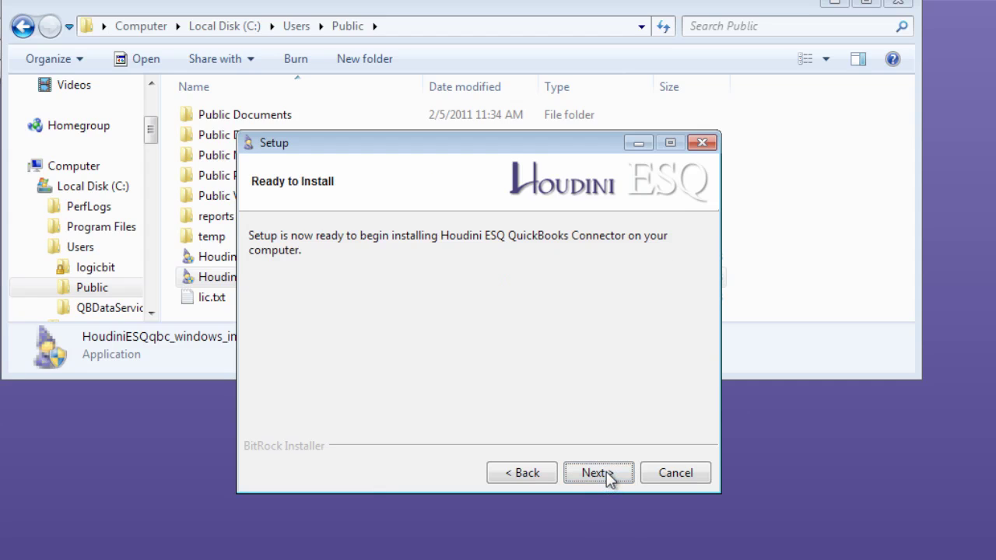
click(607, 472)
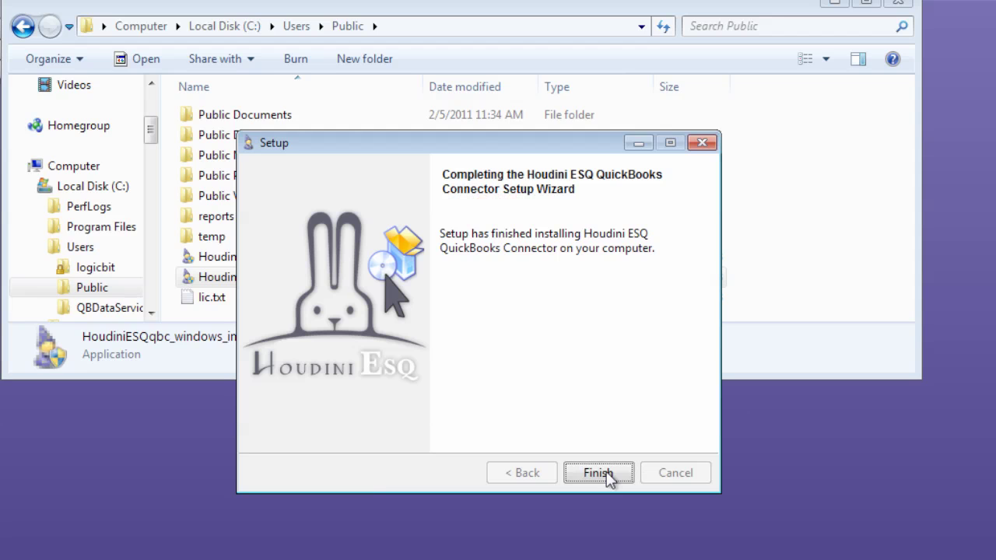
Step: Start HoudiniESQ QBC on port 2080, minimize its console, and choose Install Later for the QuickBooks R5 update
click(606, 472)
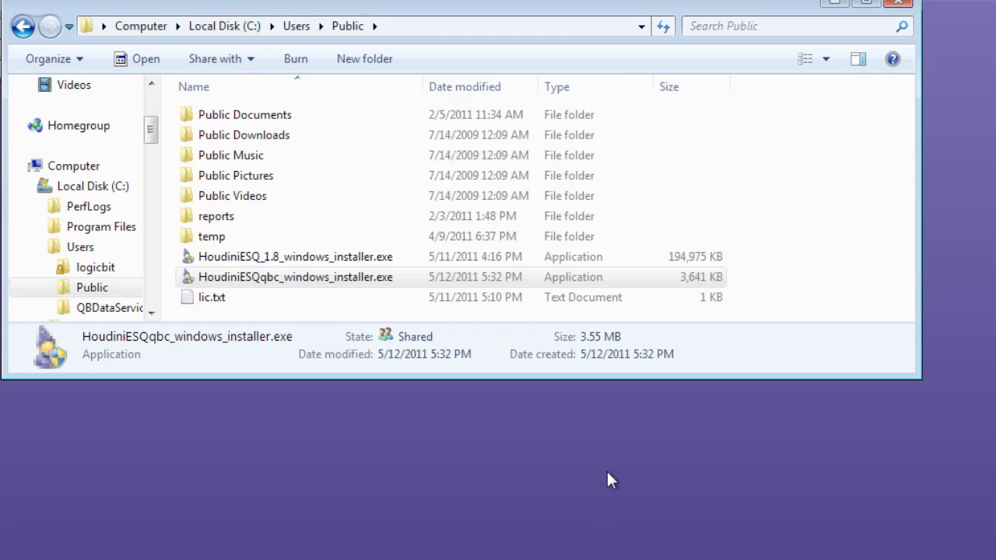
key(super)
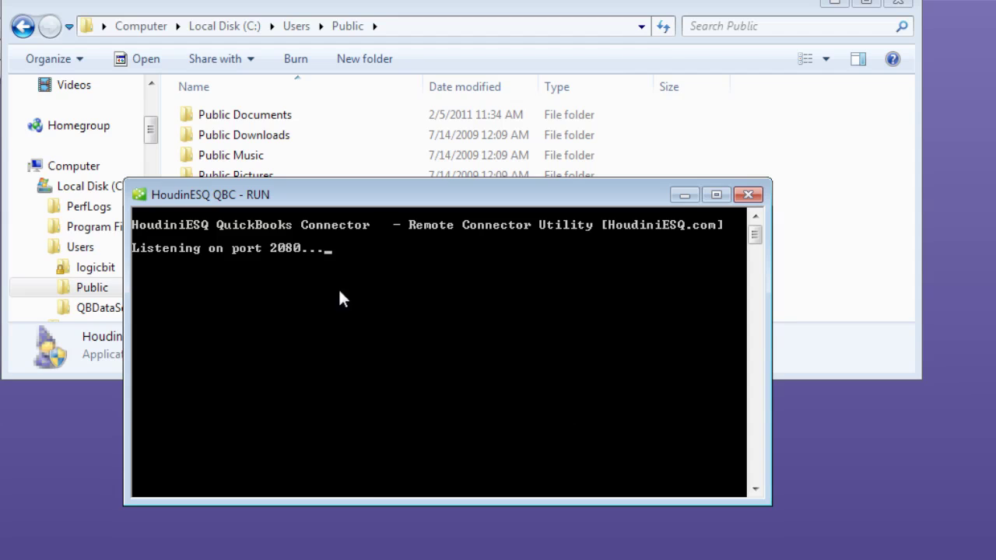
click(684, 195)
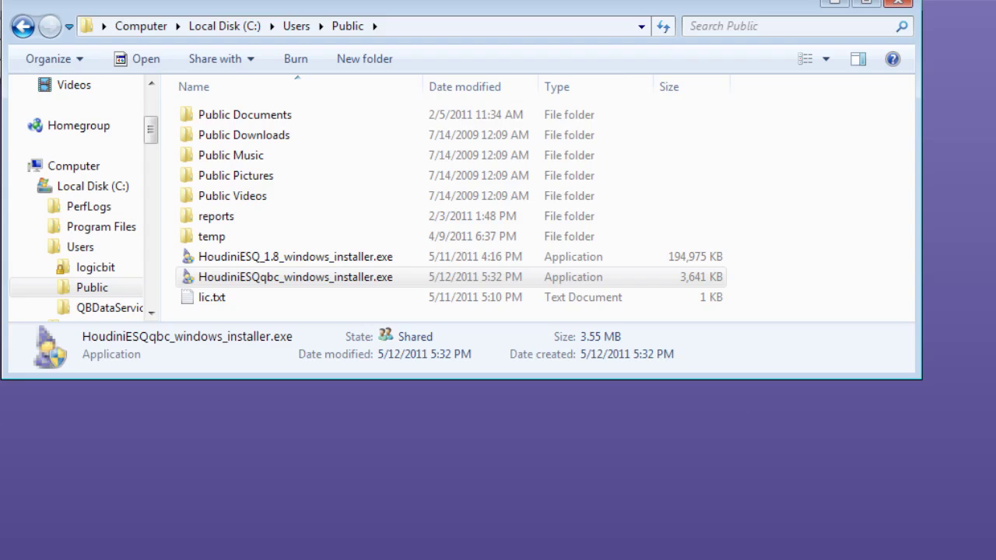
key(alt+Tab)
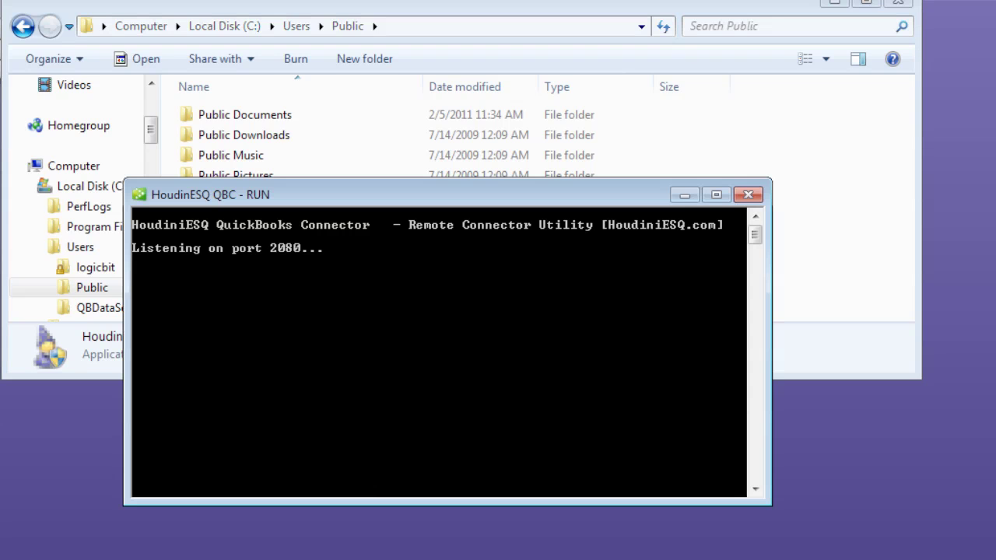
click(684, 195)
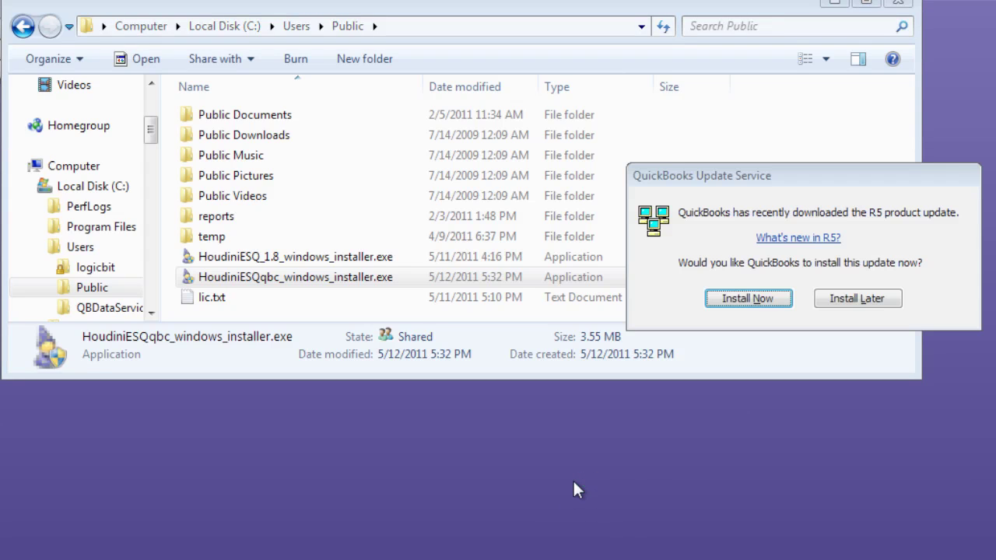
click(829, 299)
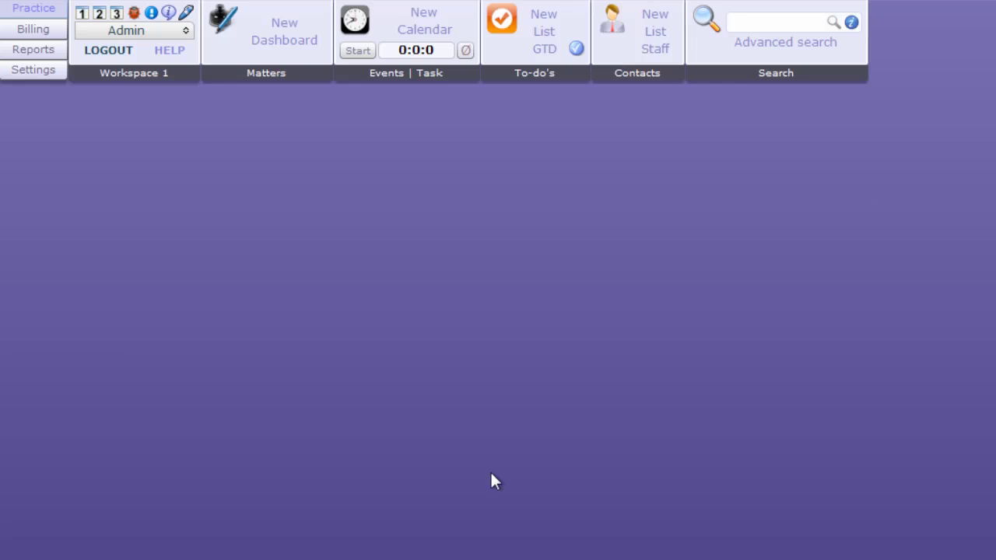
Step: Open Edit Organization Settings full-screen at the Billing > Quickbooks section
click(39, 71)
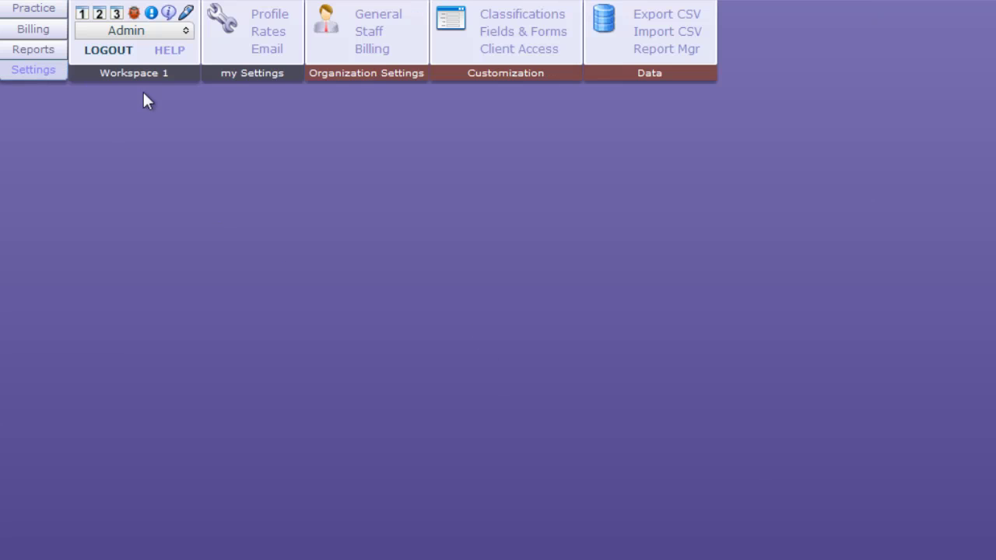
click(381, 15)
double_click(777, 106)
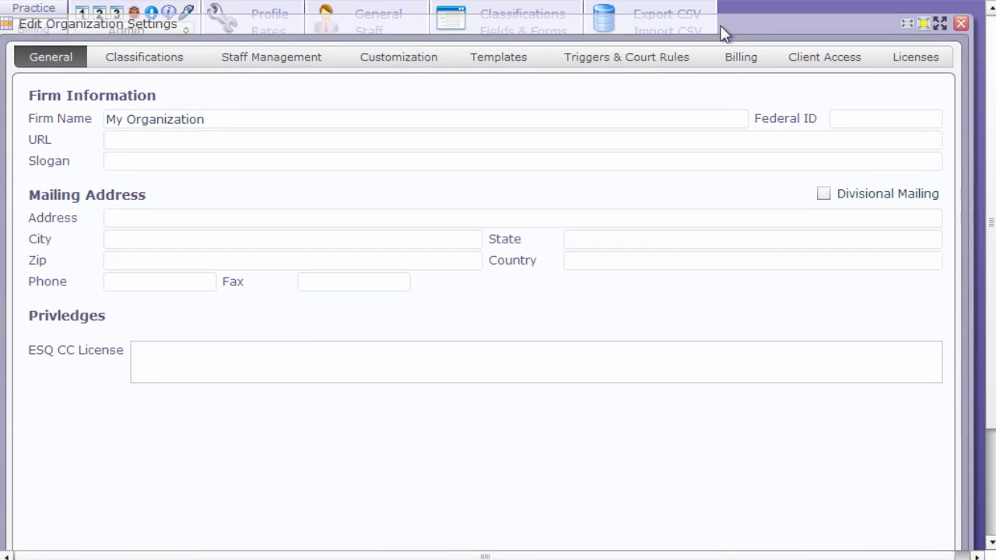
click(938, 23)
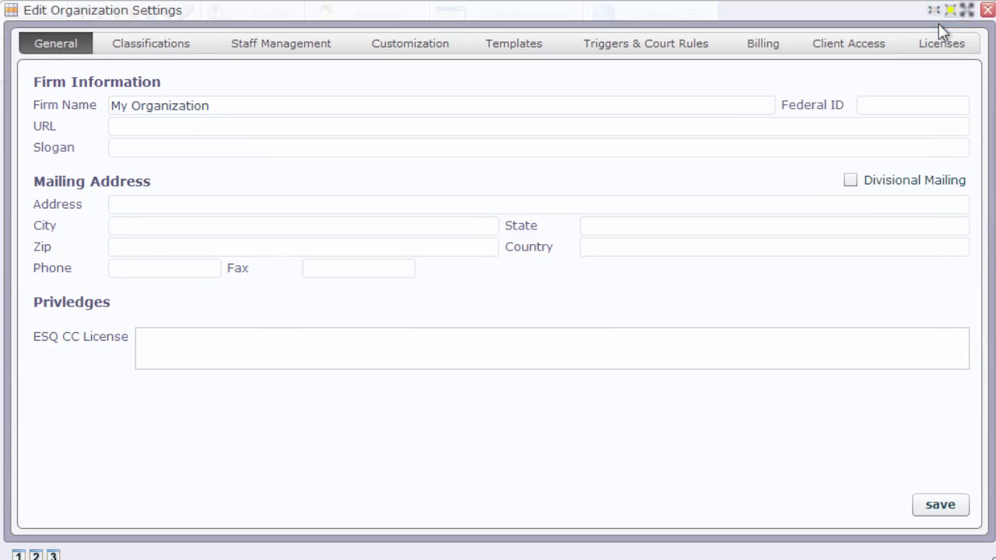
click(766, 47)
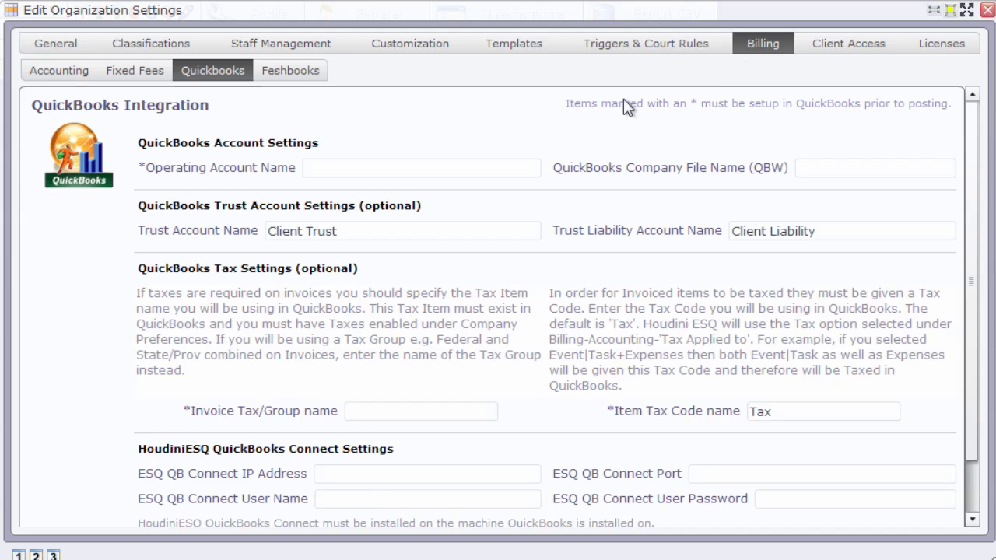
Step: Enter the firm's operating account name and 'esq' as the QuickBooks company file name
click(383, 171)
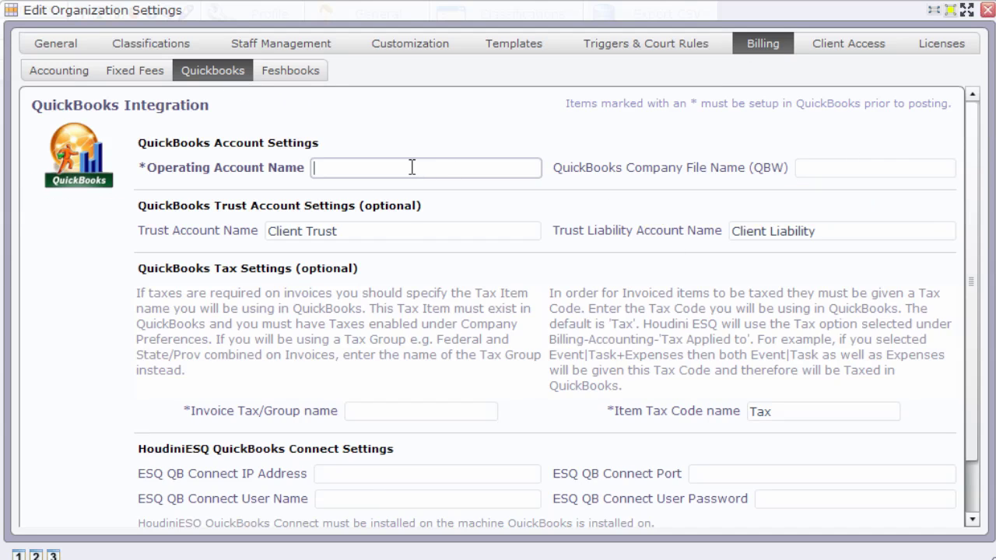
mouse_move(412, 167)
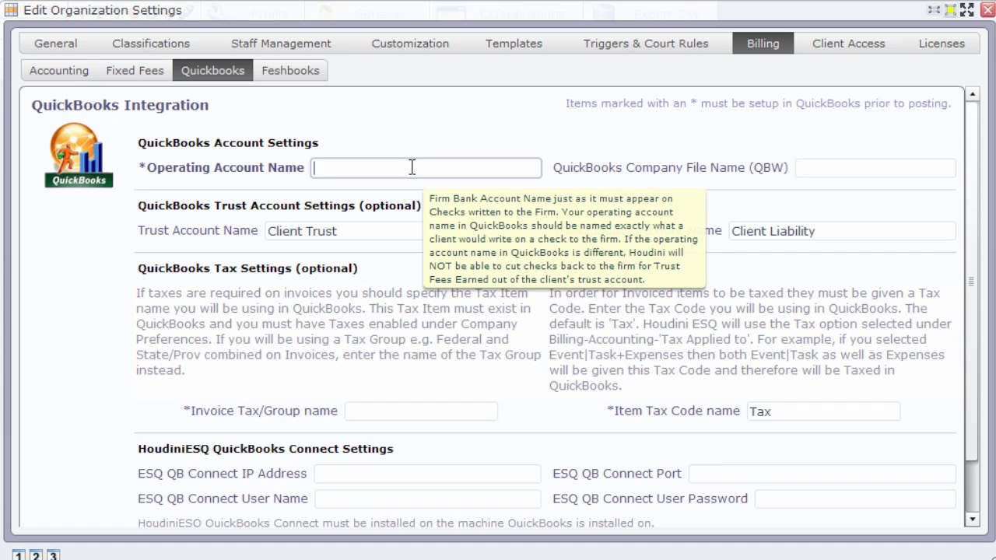
text(Emerson Simon)
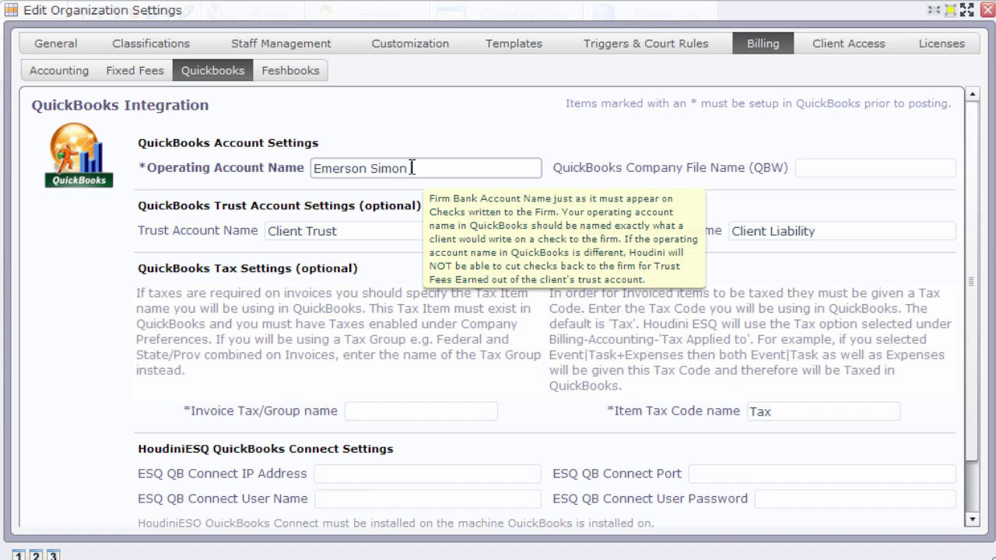
text( & Quincy)
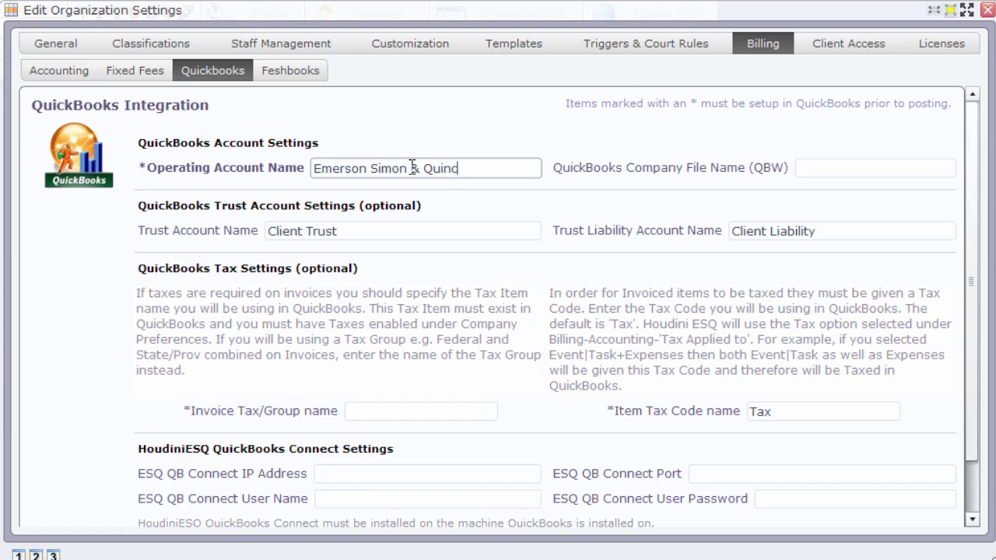
click(846, 169)
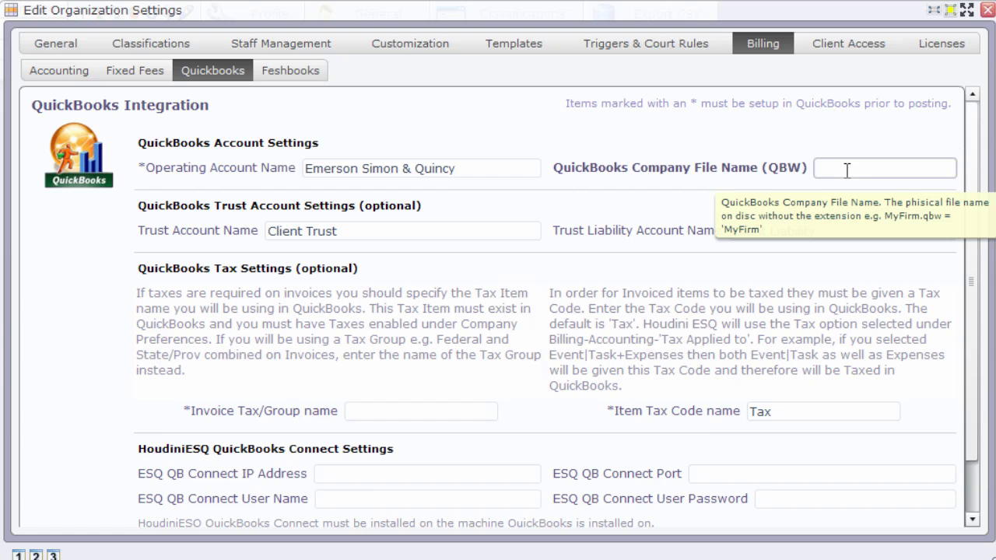
text(esq)
click(403, 412)
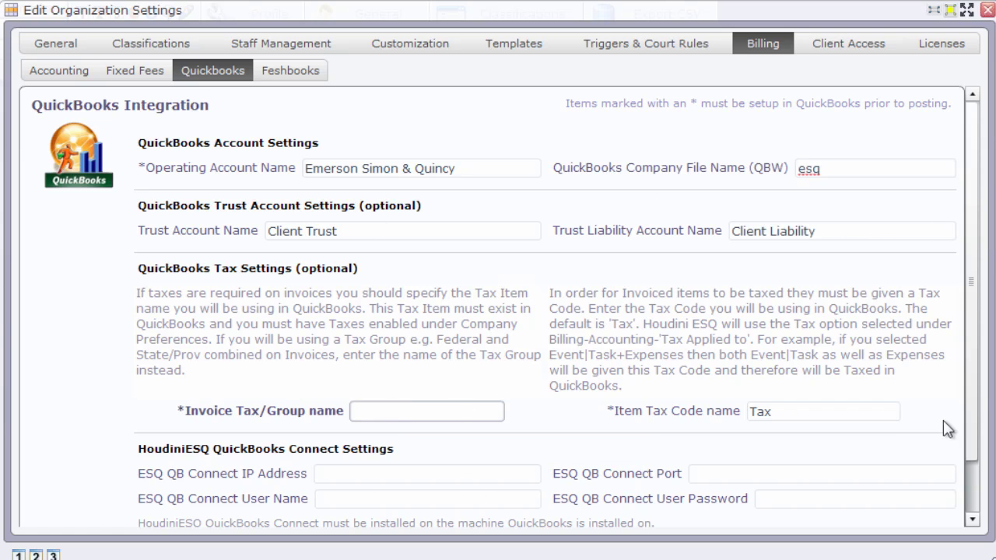
scroll(971, 395, down, 2)
Step: Enter IP address localhost, port 2080, the connector user name and password, then test for Connection Successful
click(383, 415)
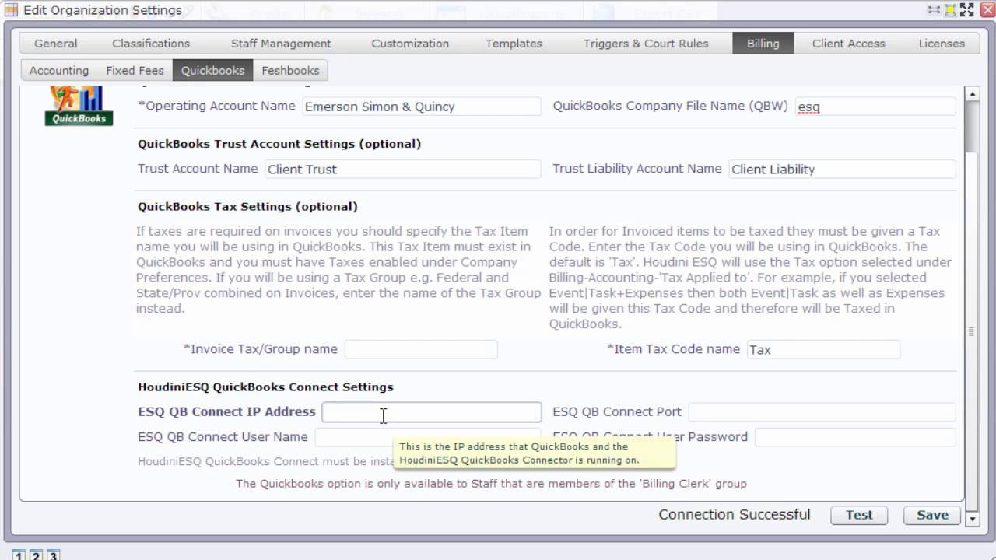
text(localhost)
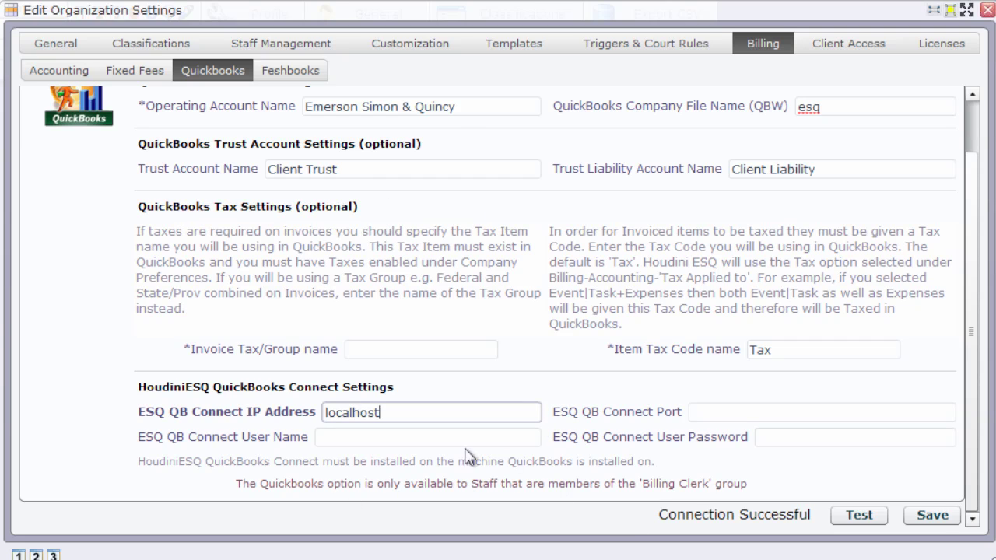
click(721, 411)
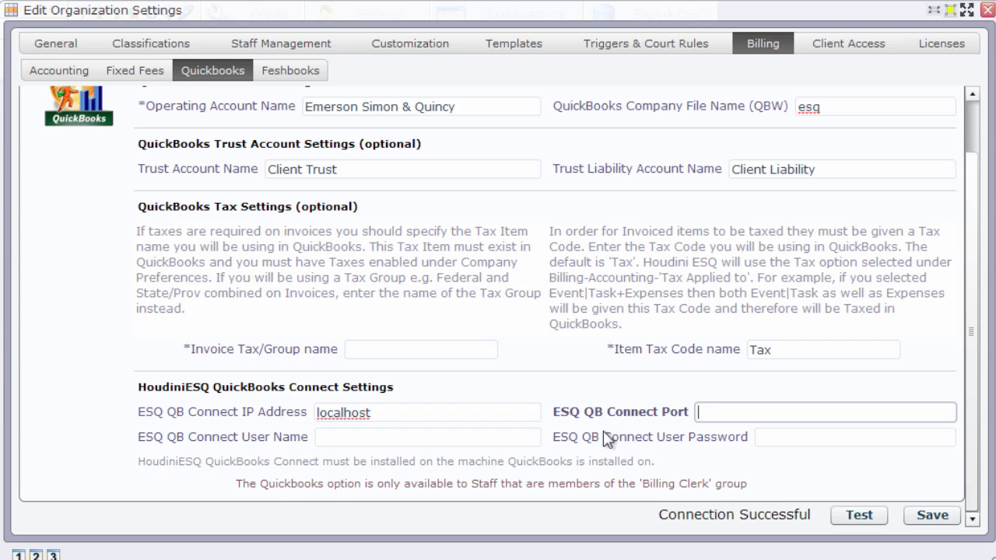
mouse_move(606, 440)
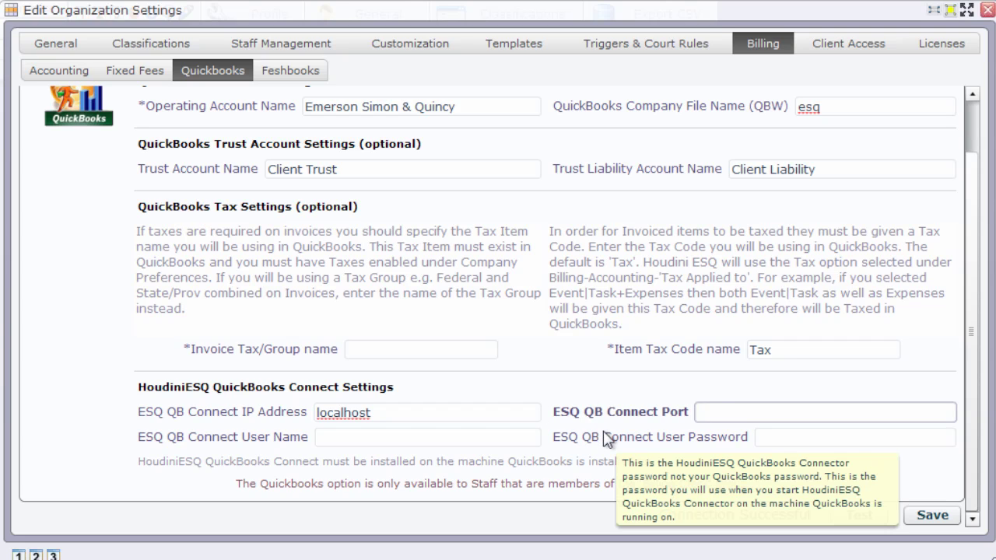
text(2080)
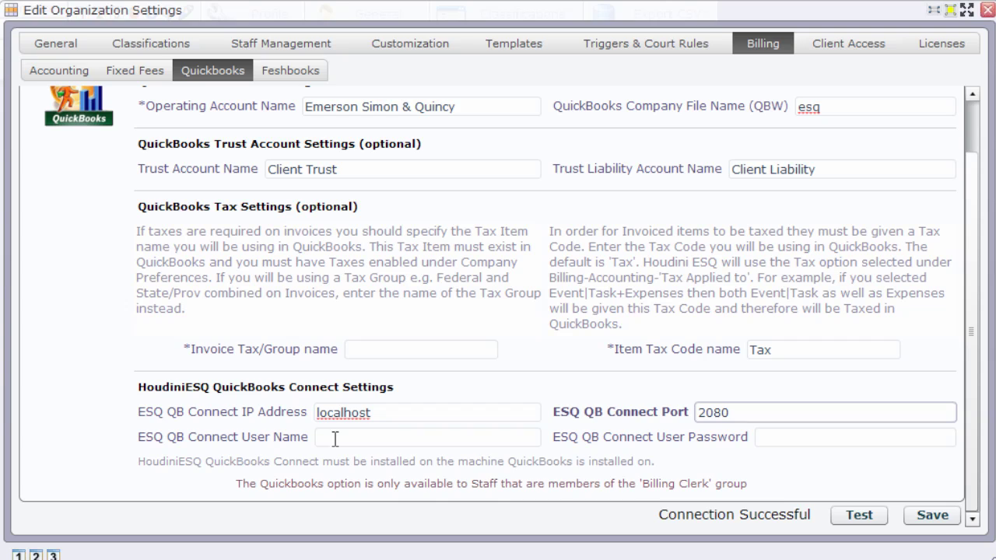
click(335, 438)
text(q)
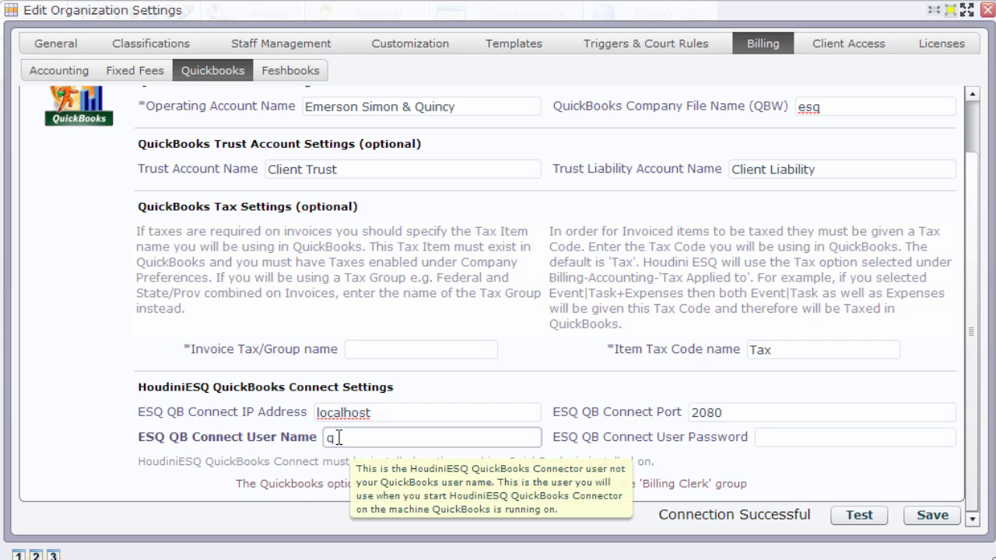
text(b)
click(770, 434)
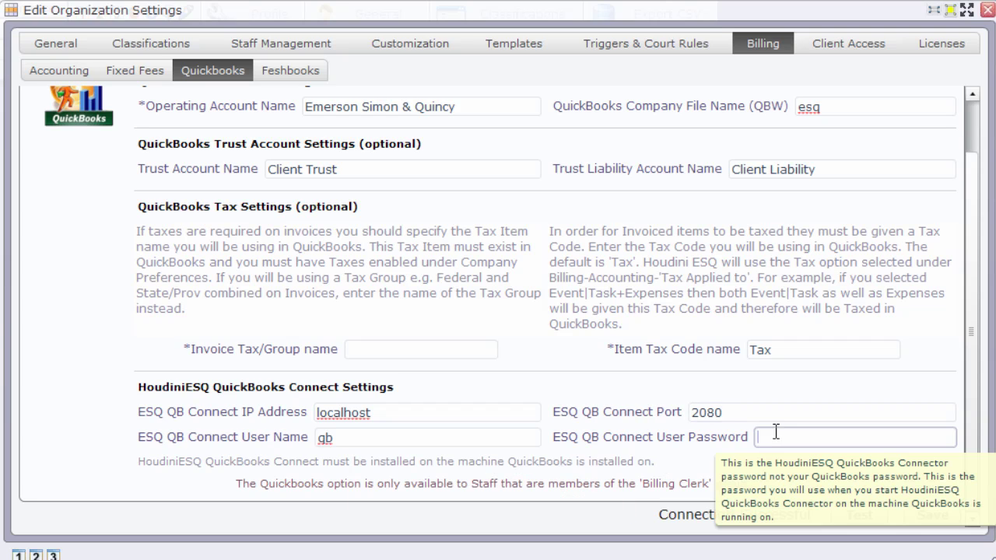
text(qb)
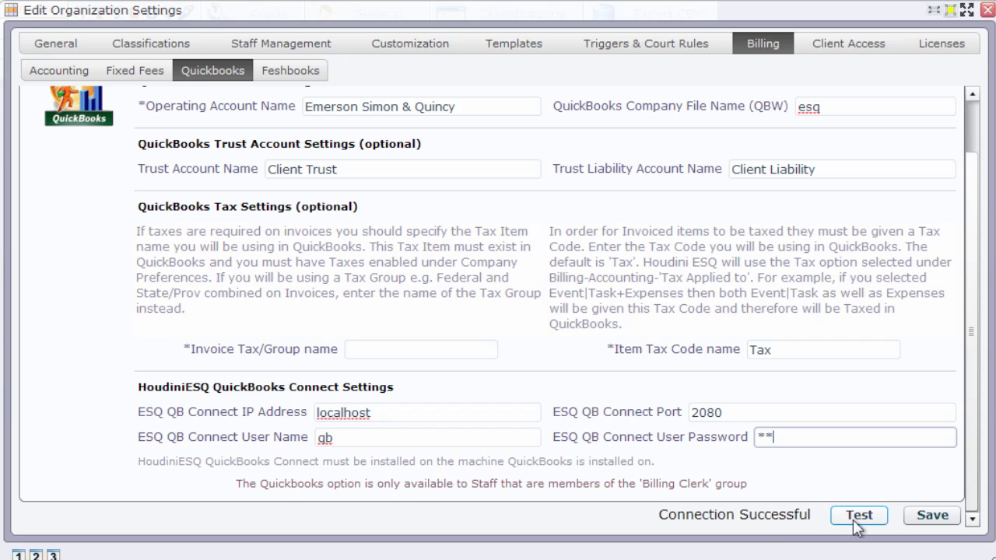
click(856, 520)
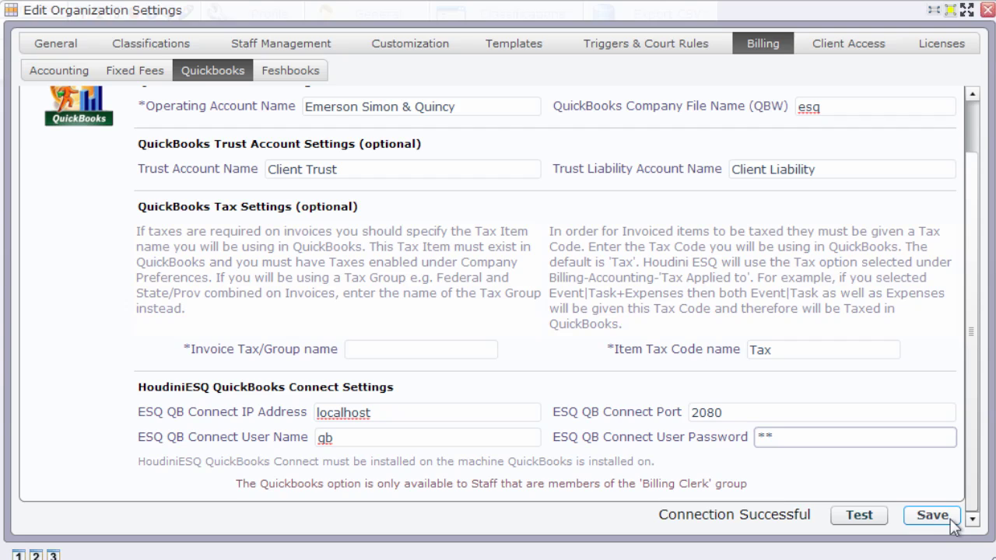
Step: Open Pre-bill Invoices for Sample v. Sample ($2.00) and confirm Post to QuickBooks is checked
click(987, 10)
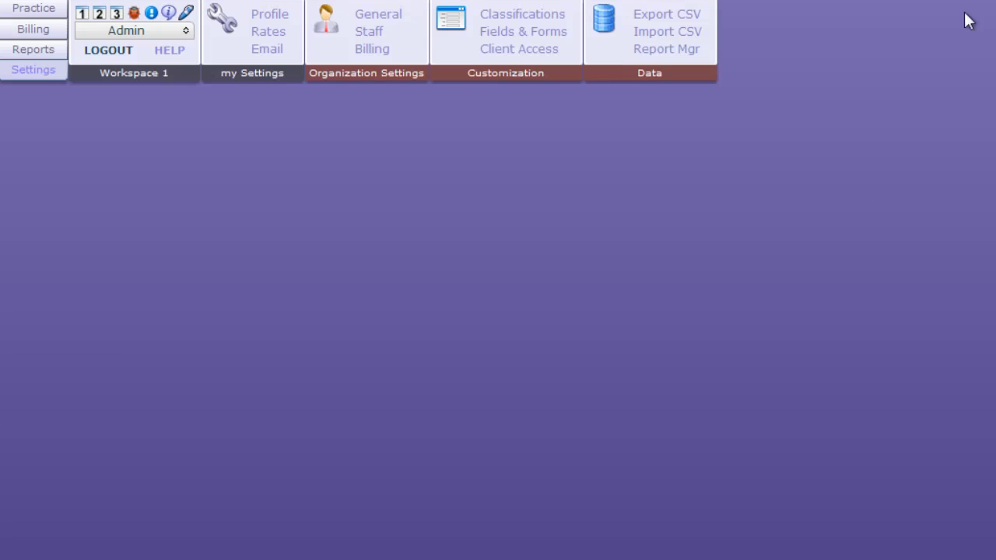
click(42, 29)
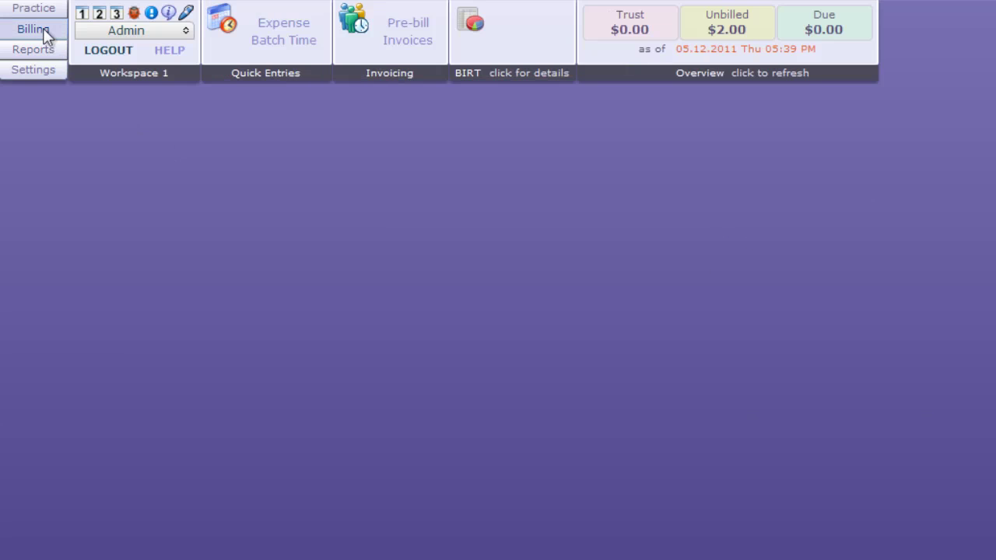
click(403, 33)
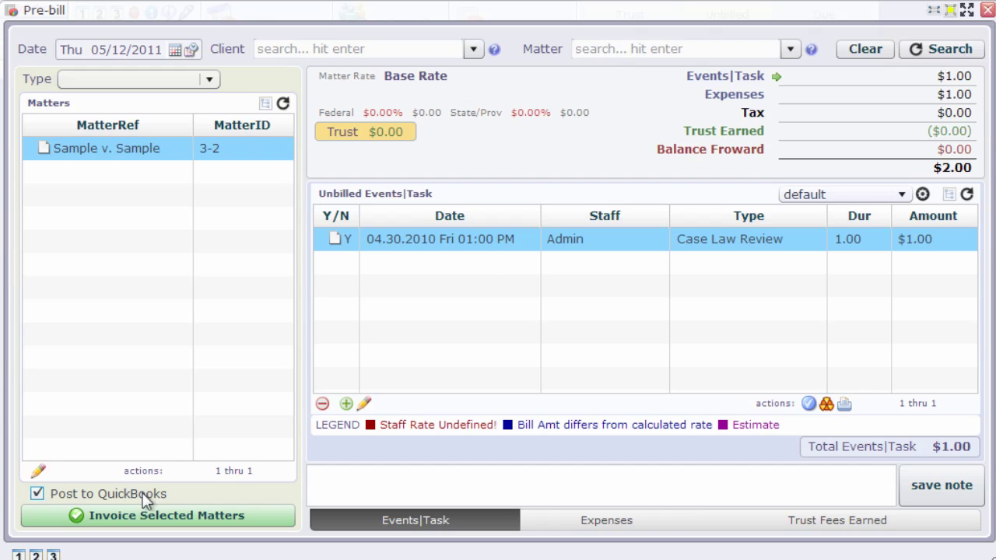
click(144, 514)
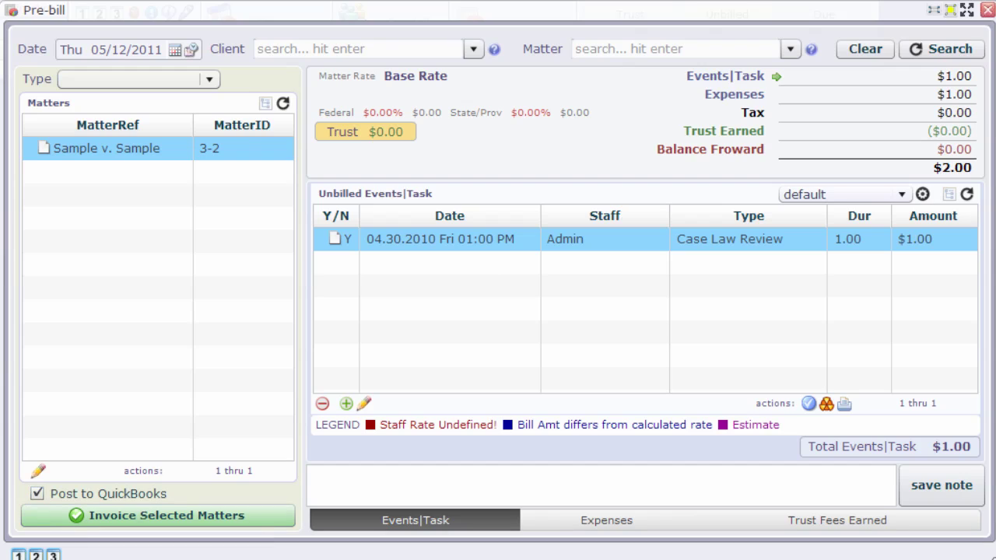